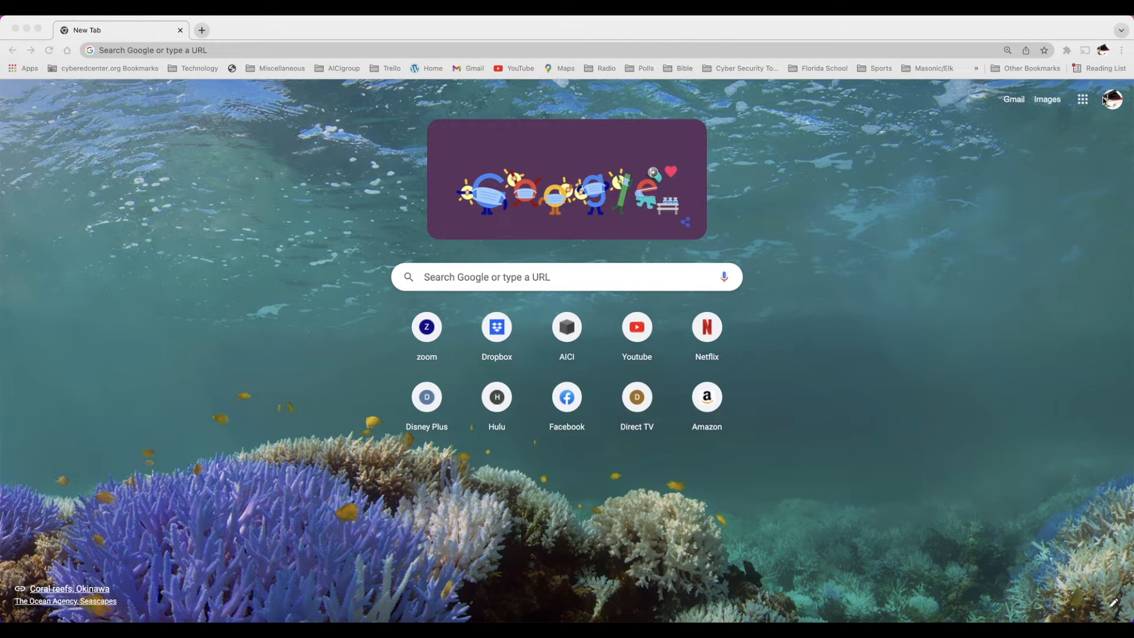
Switch to the last Google account in the signed-in account list.
{"action": "left_click", "coordinate": [1114, 102]}
{"action": "left_click", "coordinate": [1113, 102]}
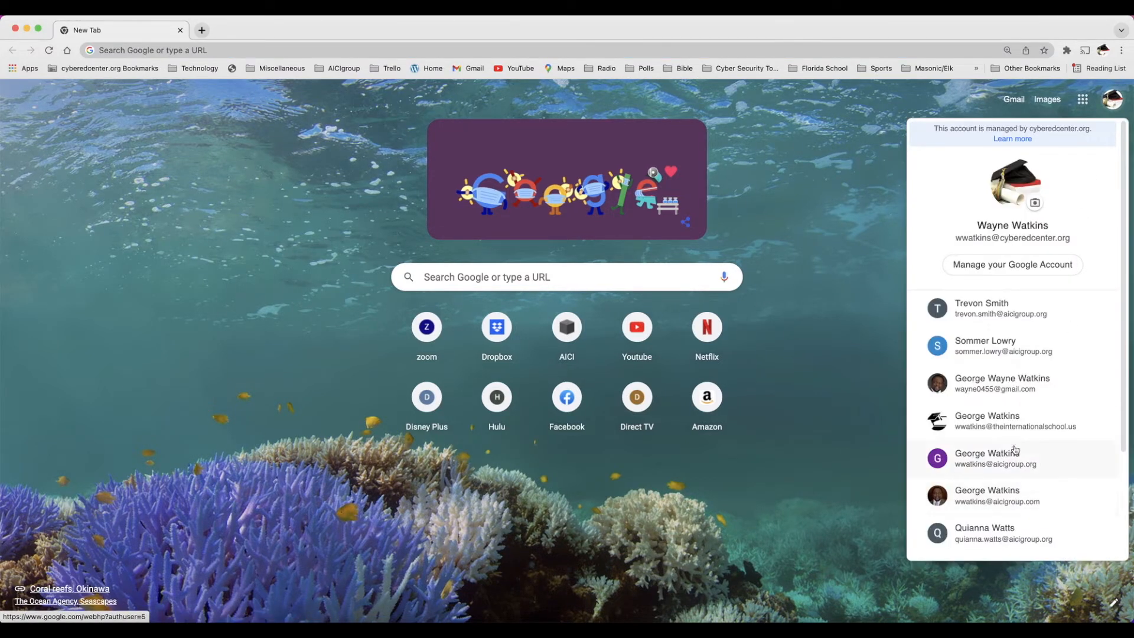
{"action": "scroll", "coordinate": [1015, 437], "scroll_direction": "down", "scroll_amount": 5}
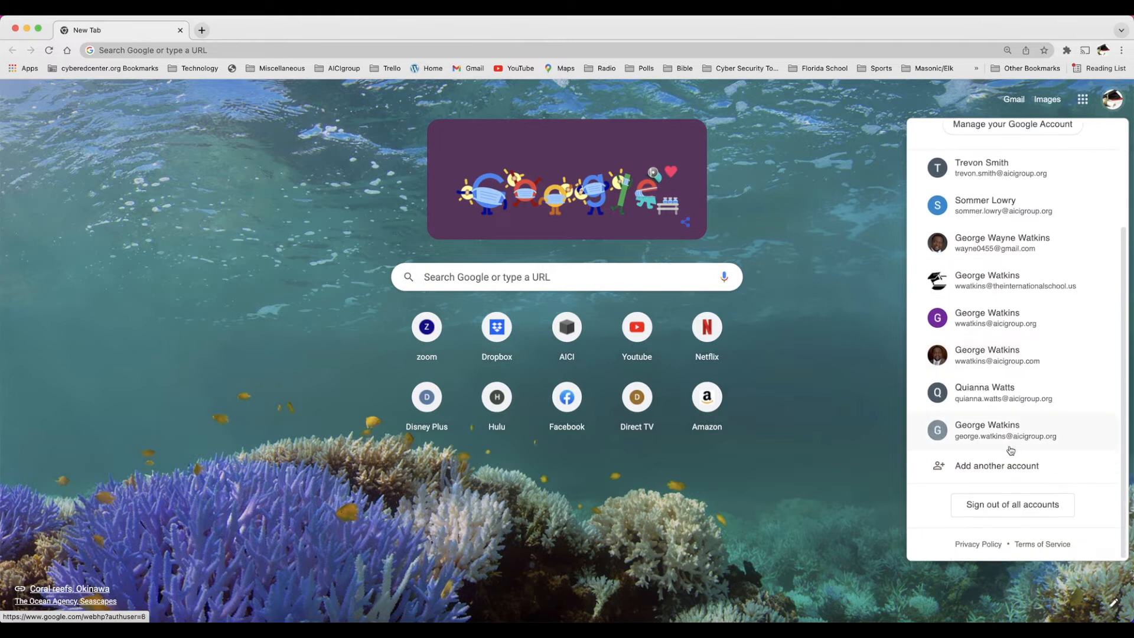
{"action": "left_click", "coordinate": [990, 436]}
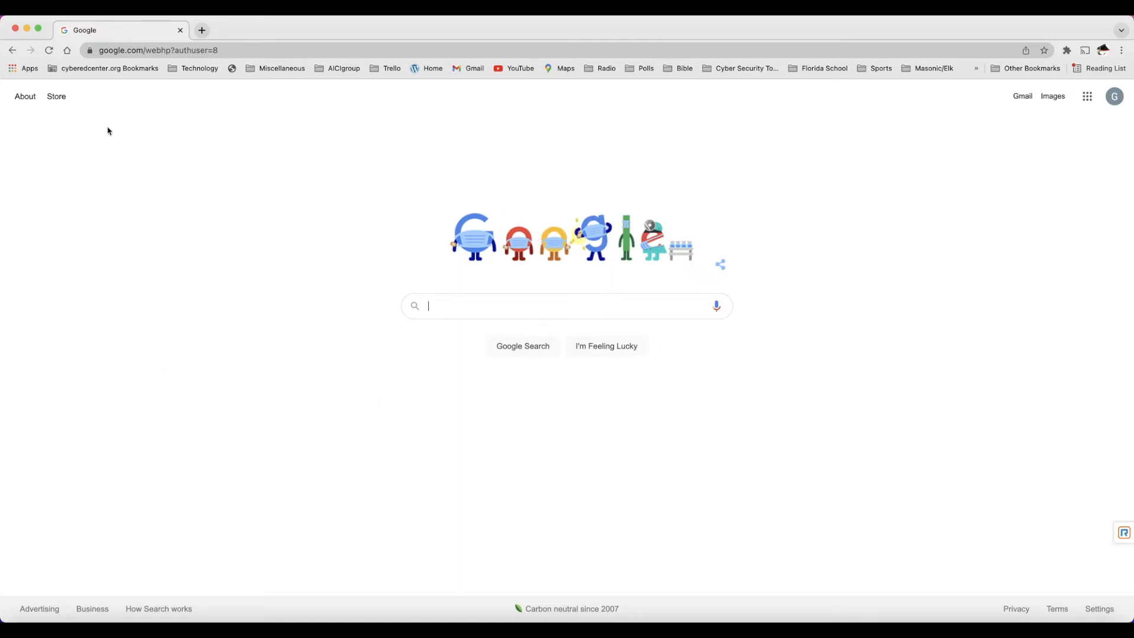
Open Google Drive for this account and create a new blank Google Docs document.
{"action": "left_click", "coordinate": [1086, 98]}
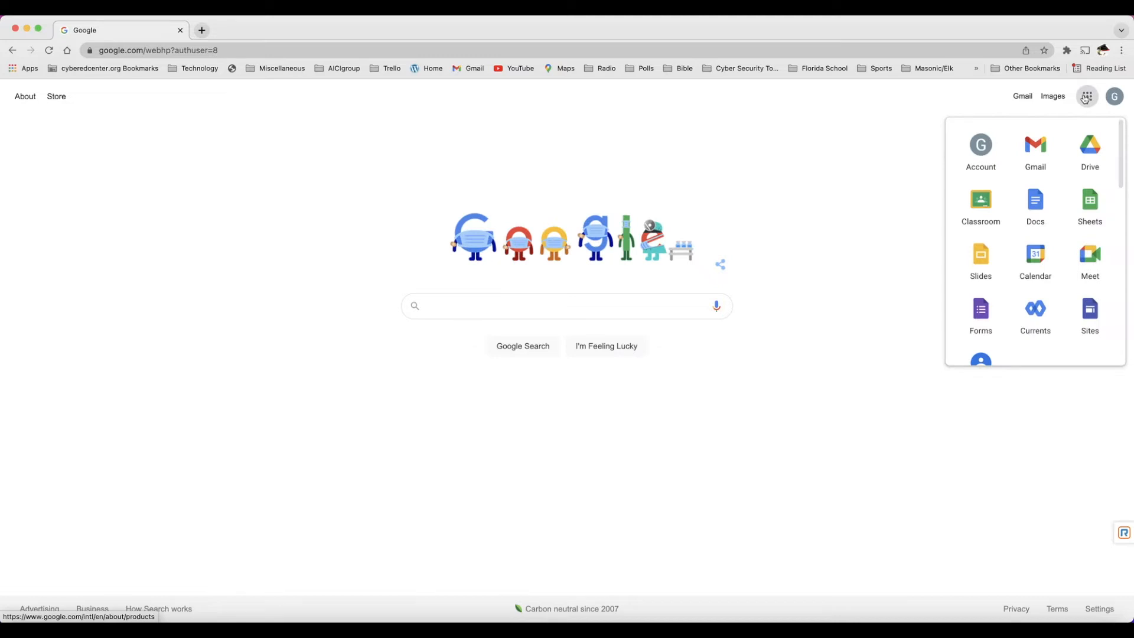
{"action": "left_click", "coordinate": [1091, 151]}
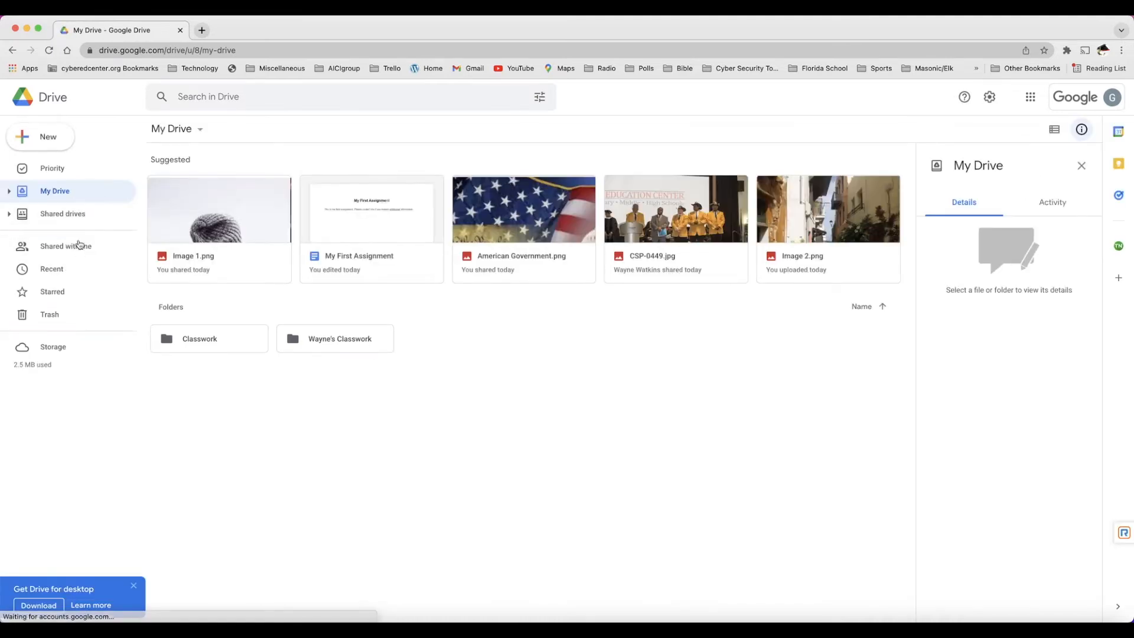
{"action": "left_click", "coordinate": [55, 137]}
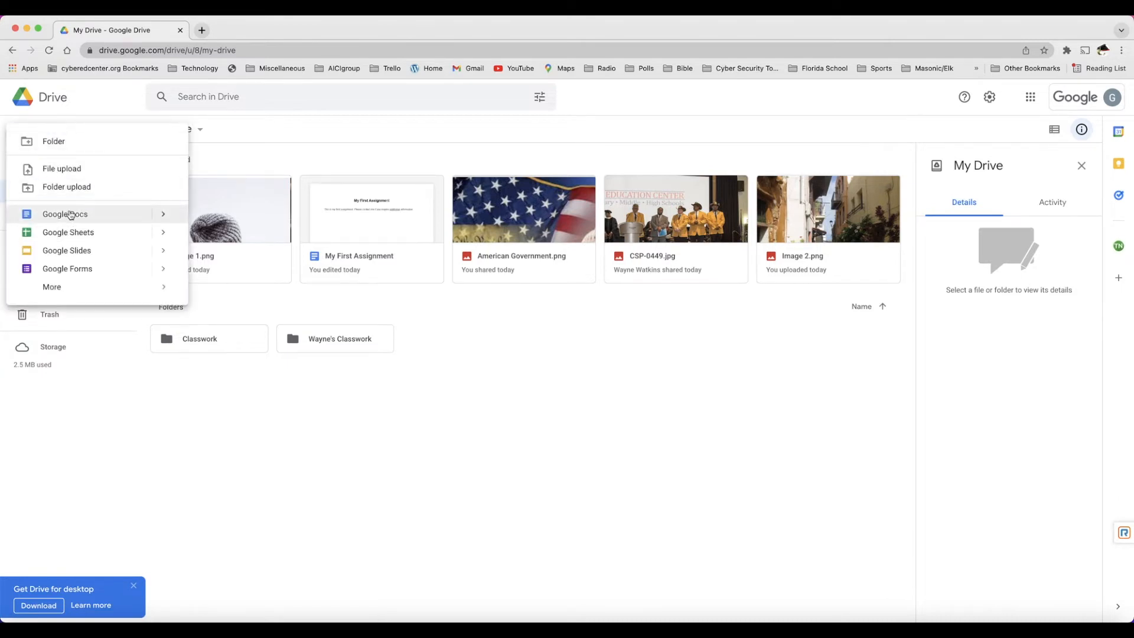
{"action": "left_click", "coordinate": [70, 215]}
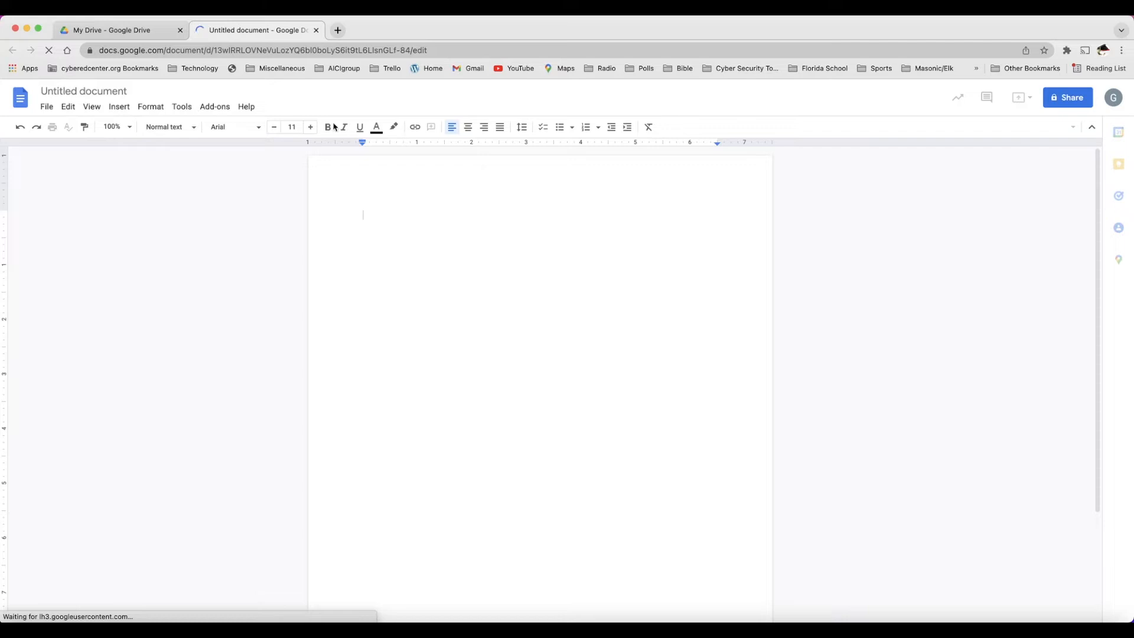
Add the title "MY First Assignment" on the document's second line, followed by a new line.
{"action": "key", "text": "Return"}
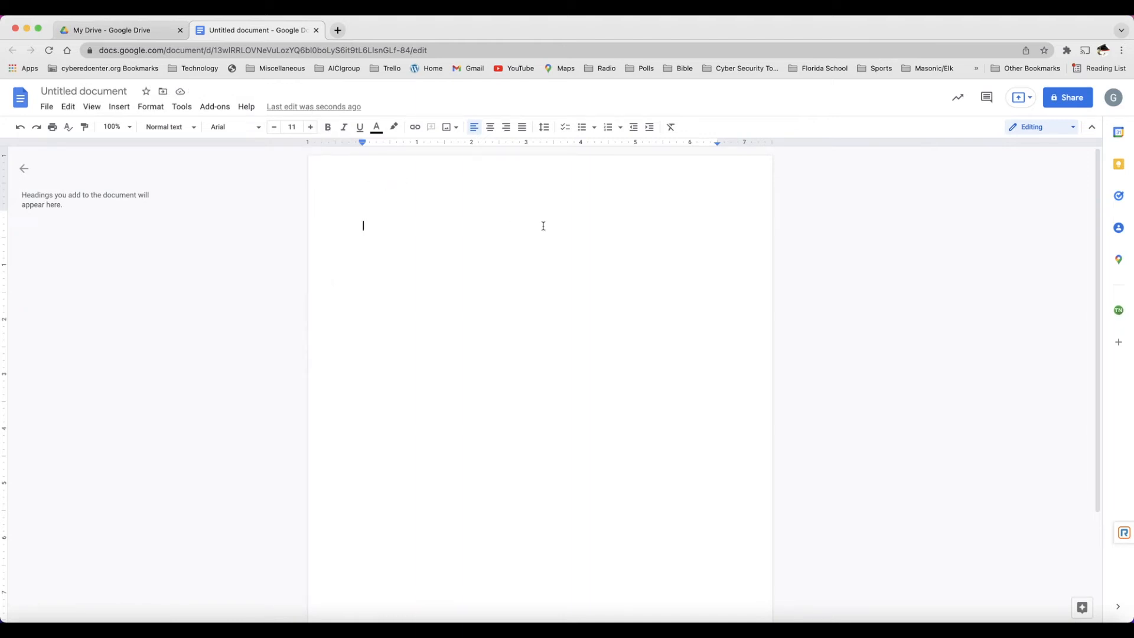
{"action": "type", "text": "MY First Assignment"}
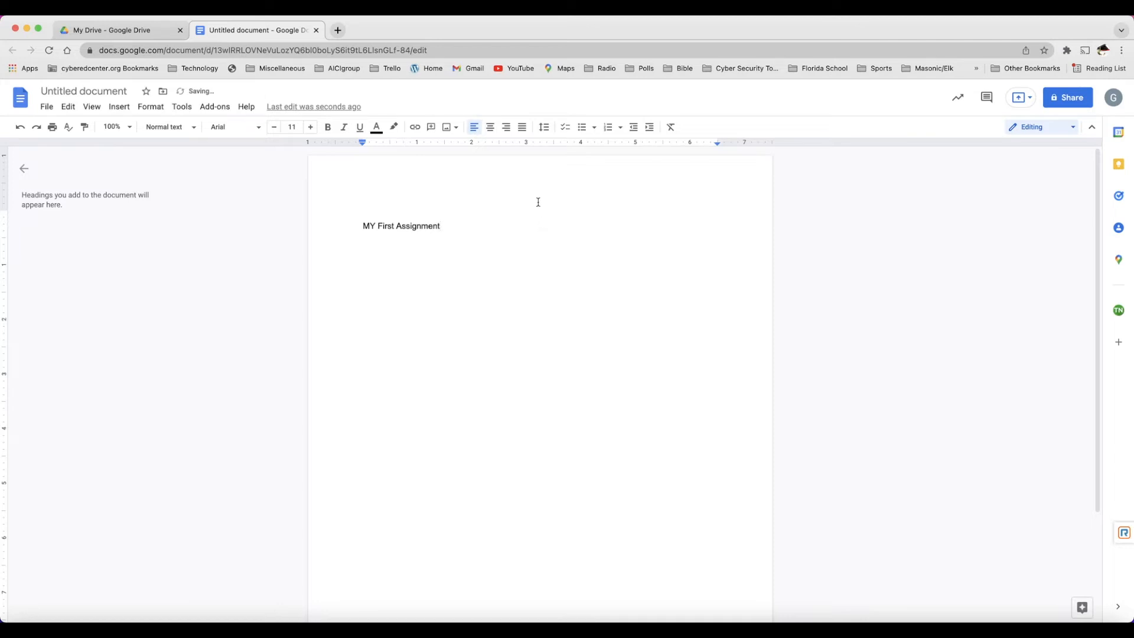
{"action": "key", "text": "Return"}
Format the "MY First Assignment" title as bold, centered text at font size 21.
{"action": "left_click", "coordinate": [361, 226]}
{"action": "left_click_drag", "start_coordinate": [362, 225], "coordinate": [461, 226]}
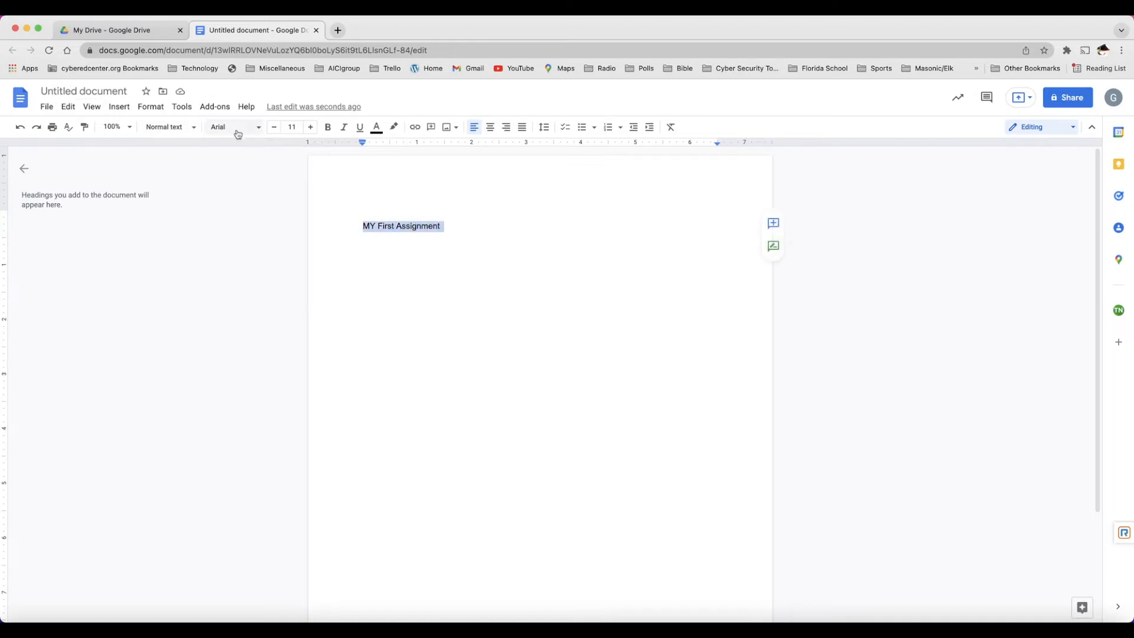
{"action": "left_click", "coordinate": [311, 128]}
{"action": "left_click", "coordinate": [311, 128]}
{"action": "left_click", "coordinate": [311, 129]}
{"action": "left_click", "coordinate": [310, 128]}
{"action": "left_click", "coordinate": [311, 128]}
{"action": "left_click", "coordinate": [311, 128]}
{"action": "left_click", "coordinate": [311, 128]}
{"action": "left_click", "coordinate": [311, 128]}
{"action": "left_click", "coordinate": [311, 128]}
{"action": "left_click", "coordinate": [311, 128]}
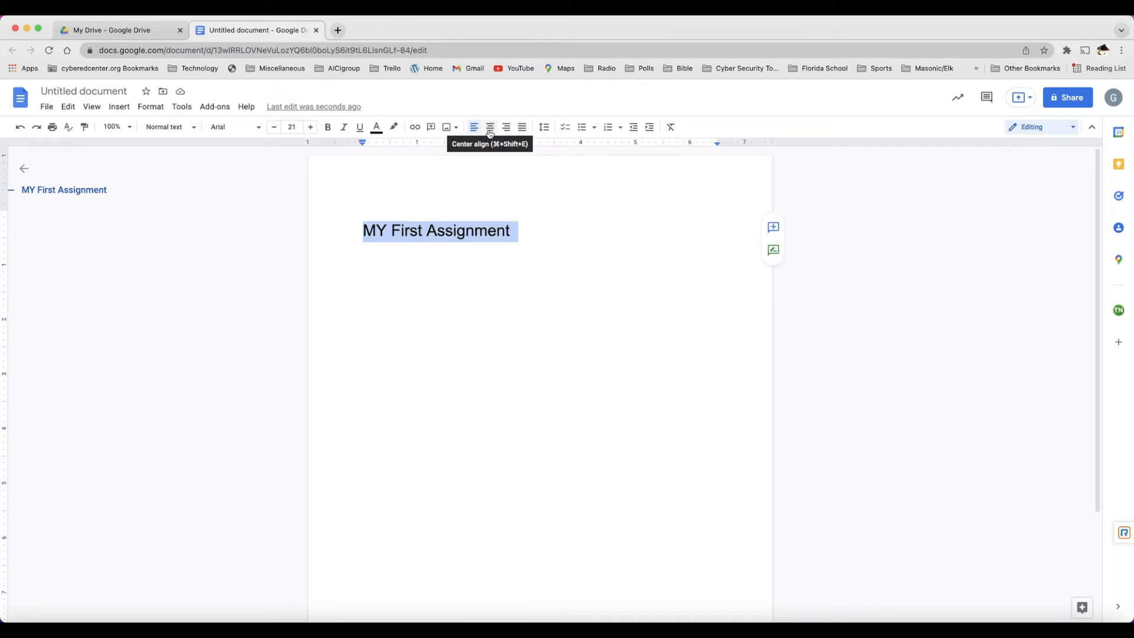
{"action": "left_click", "coordinate": [490, 134]}
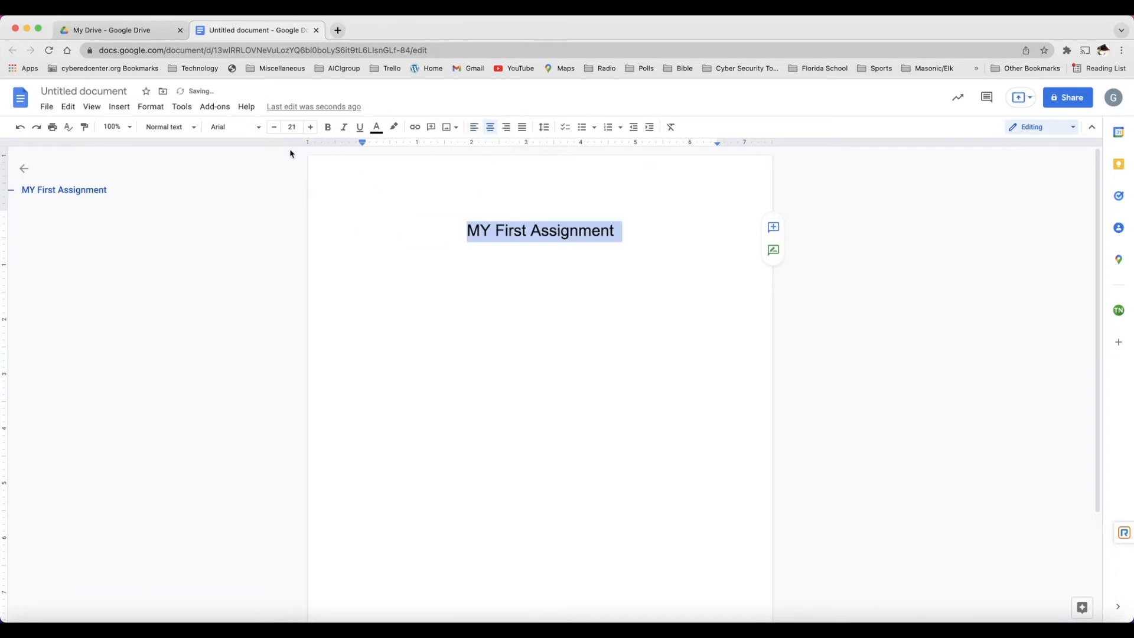
{"action": "left_click", "coordinate": [328, 127]}
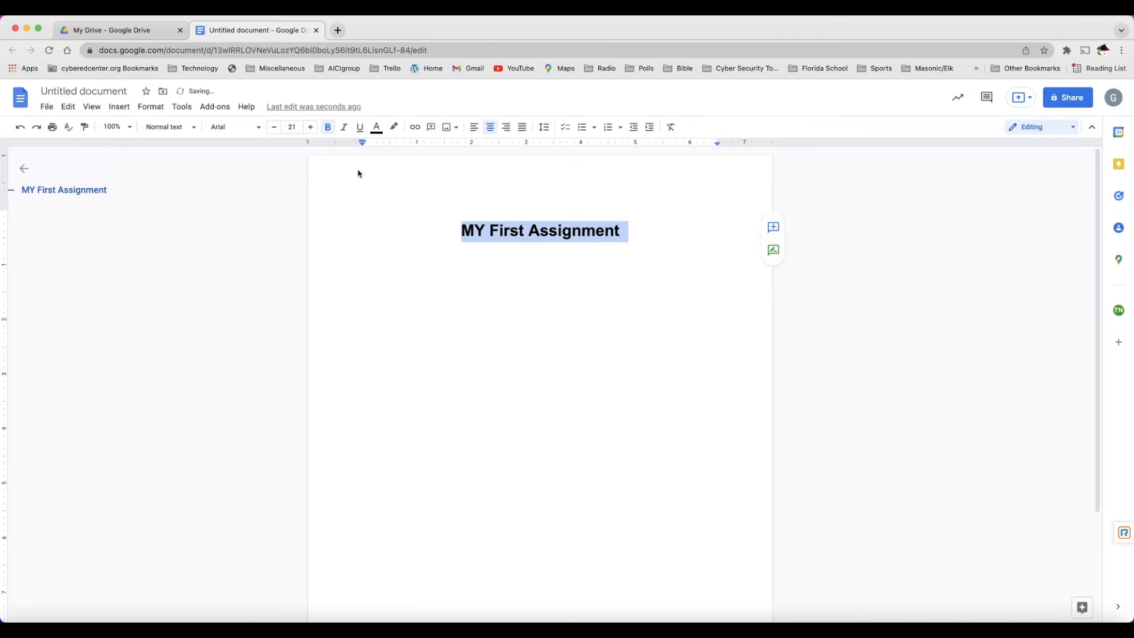
Write "This is my first assignment. Please let me know if you have any questions." below the title at font size 12.
{"action": "left_click", "coordinate": [364, 270]}
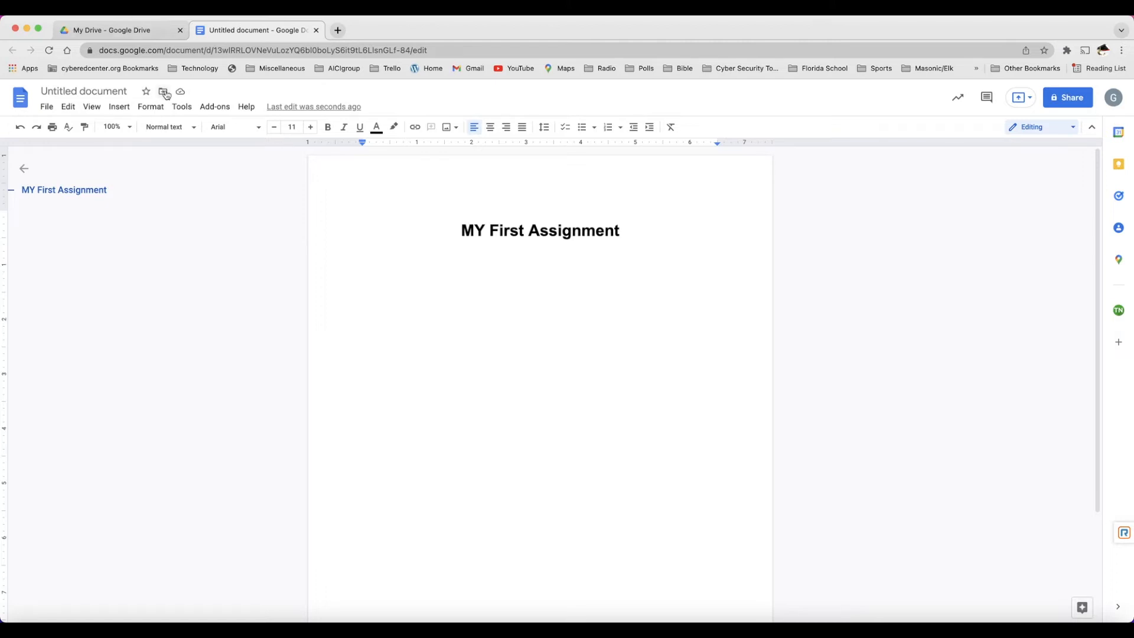
{"action": "left_click", "coordinate": [311, 127]}
{"action": "type", "text": "This is my"}
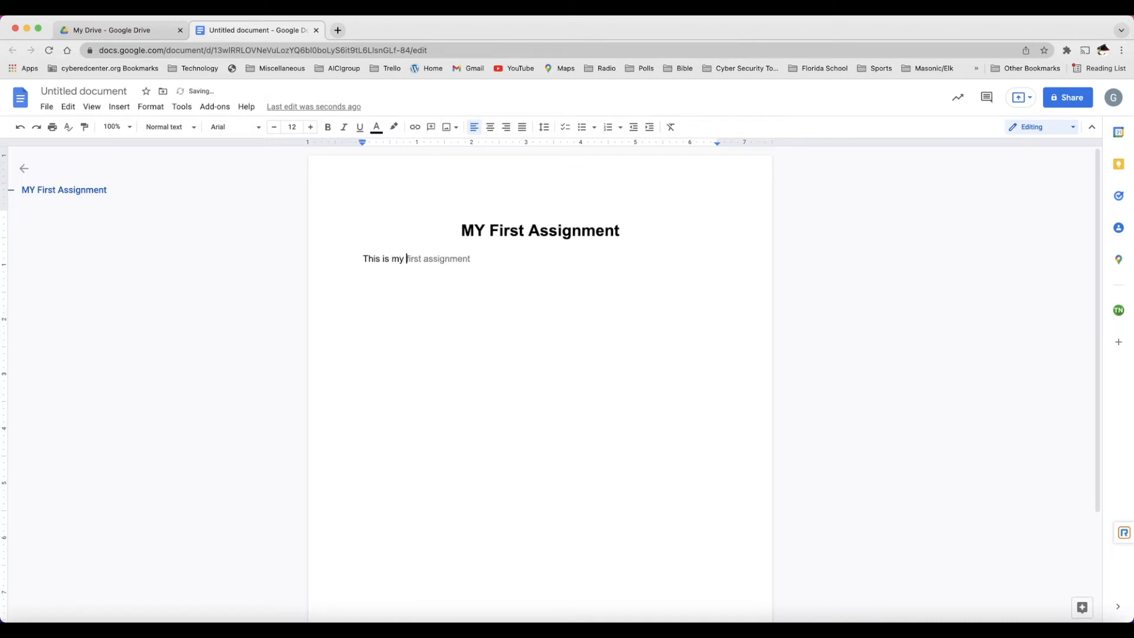
{"action": "type", "text": " first"}
{"action": "key", "text": "Tab"}
{"action": "type", "text": ". Please let m"}
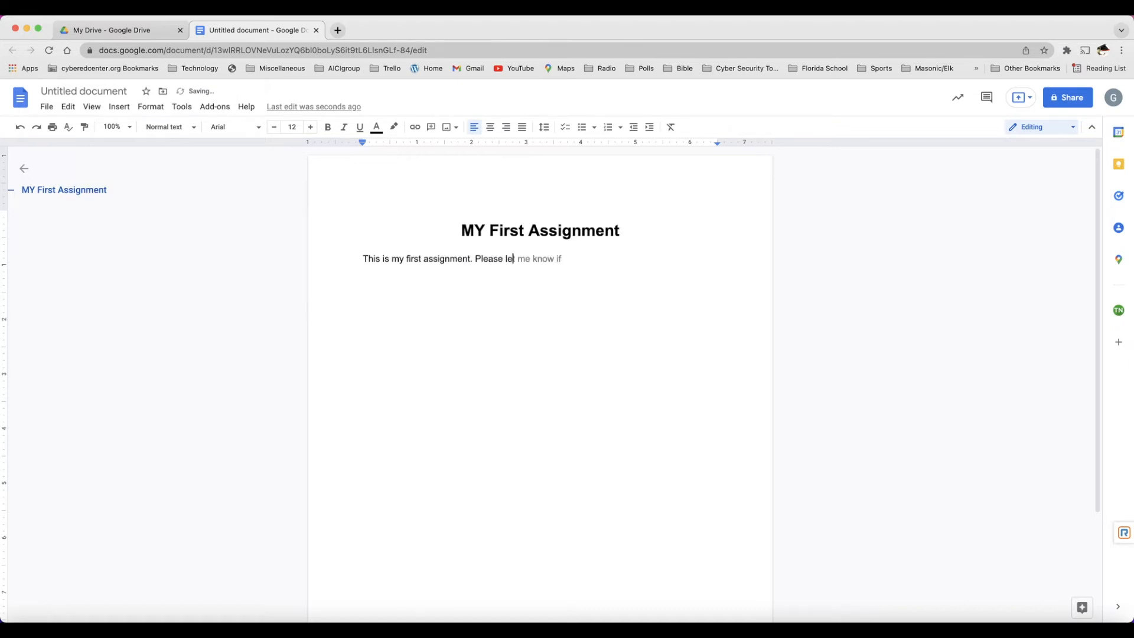
{"action": "type", "text": "e"}
{"action": "key", "text": "Tab"}
{"action": "type", "text": "you"}
{"action": "key", "text": "Tab"}
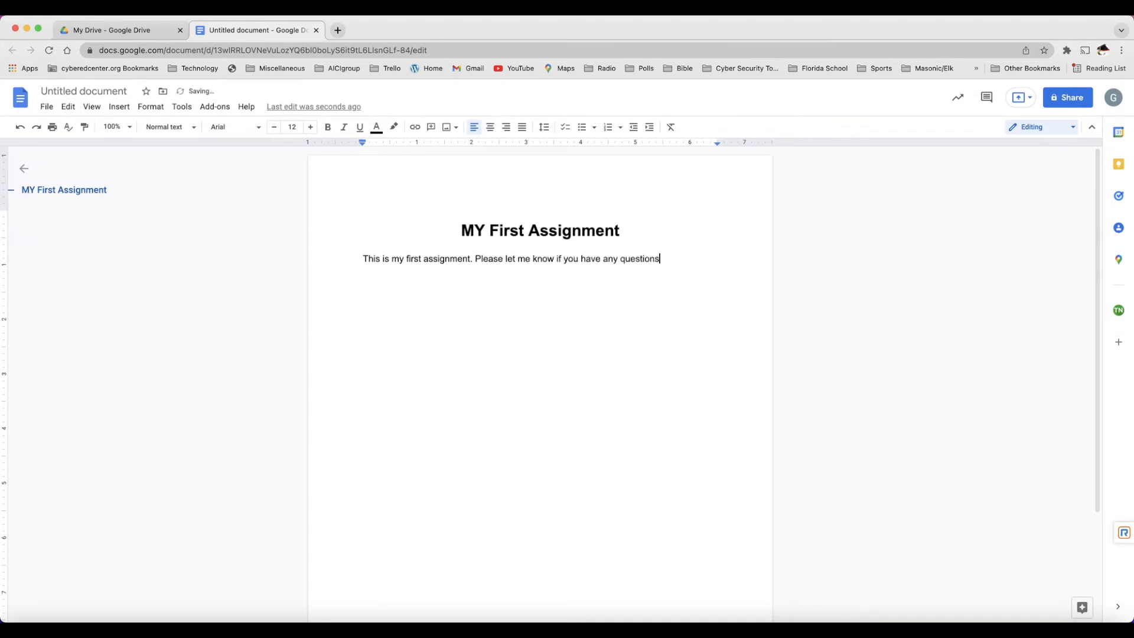
{"action": "type", "text": "."}
Underline the word "any" and italicize "questions" in the body text, ending with a new line below.
{"action": "double_click", "coordinate": [604, 258]}
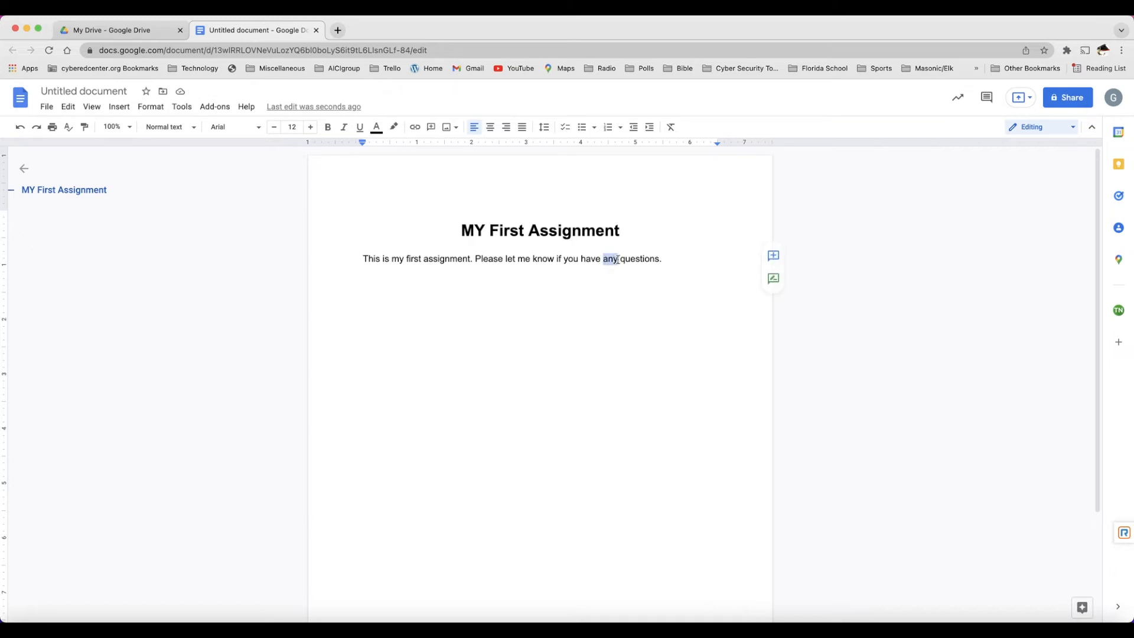
{"action": "left_click", "coordinate": [360, 127]}
{"action": "left_click", "coordinate": [553, 360]}
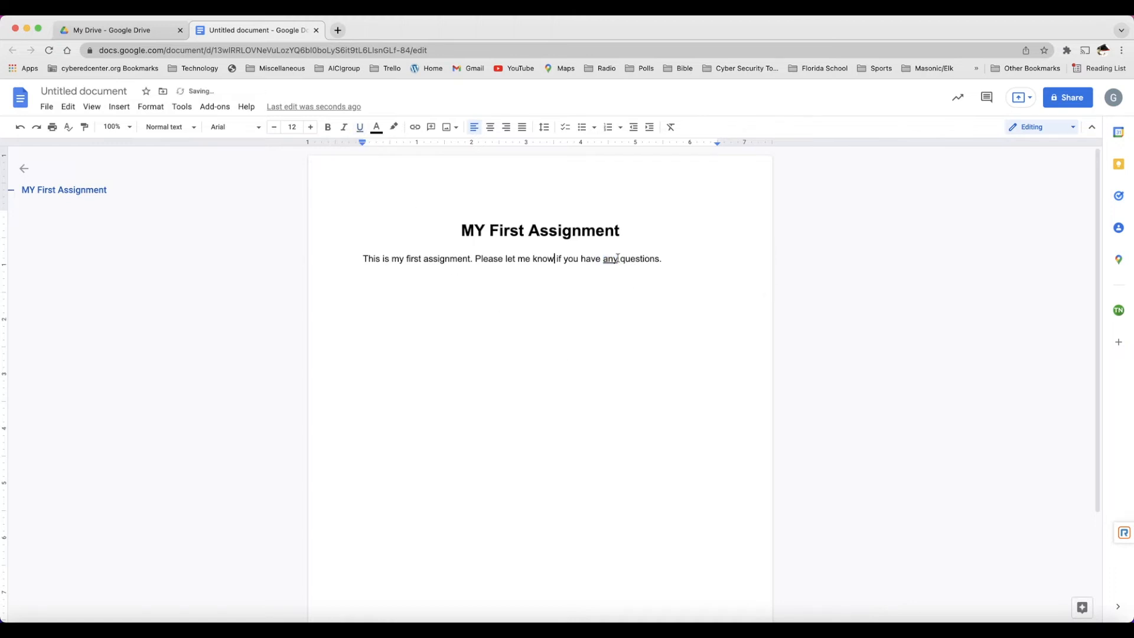
{"action": "left_click_drag", "start_coordinate": [621, 259], "coordinate": [653, 260]}
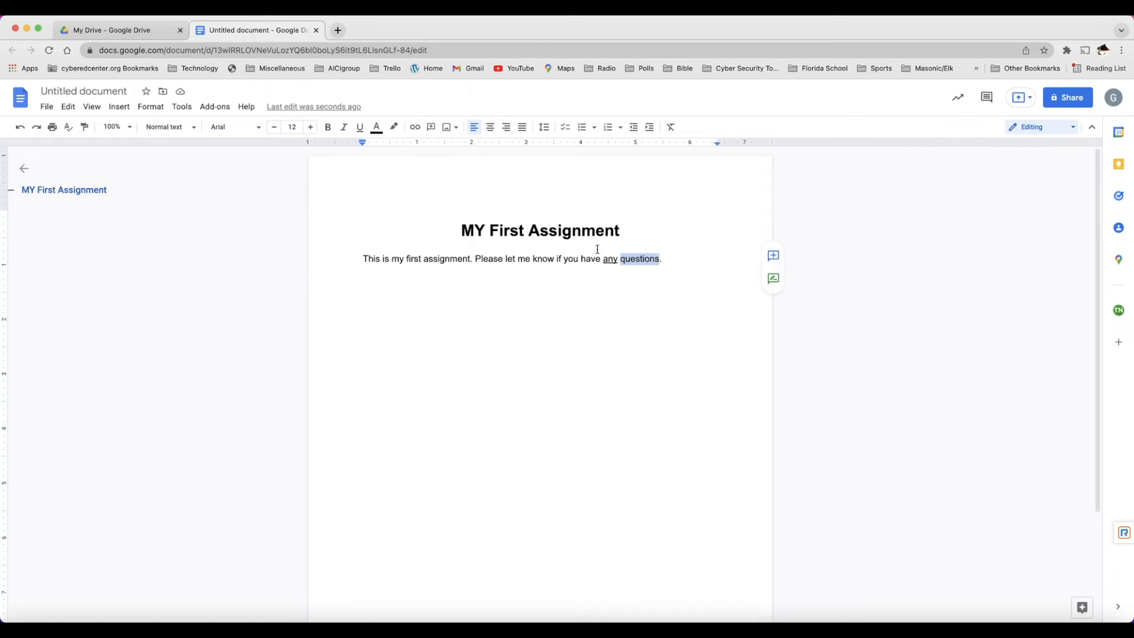
{"action": "left_click", "coordinate": [344, 128]}
{"action": "left_click", "coordinate": [685, 258]}
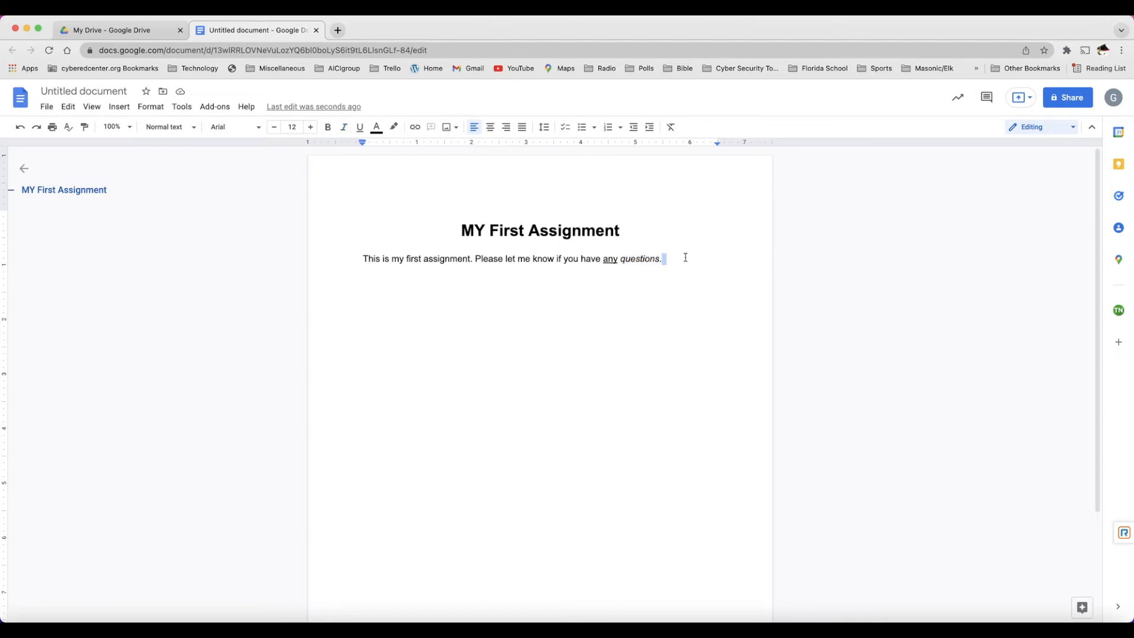
{"action": "key", "text": "Return"}
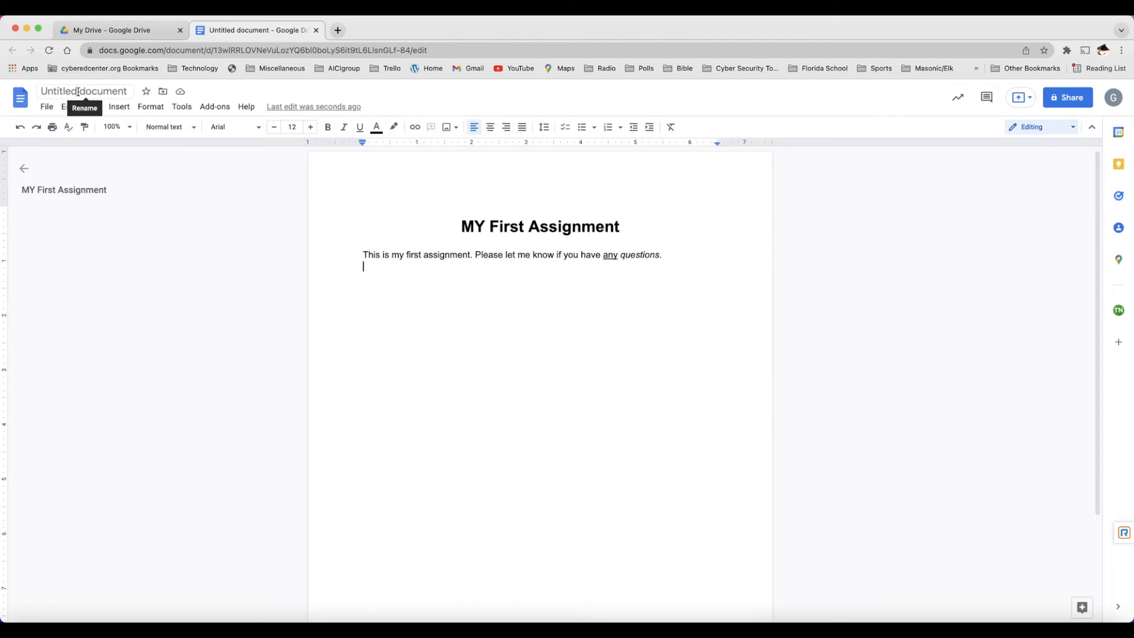
Rename the untitled document as "First Assignment", without the word "MY".
{"action": "left_click", "coordinate": [43, 90]}
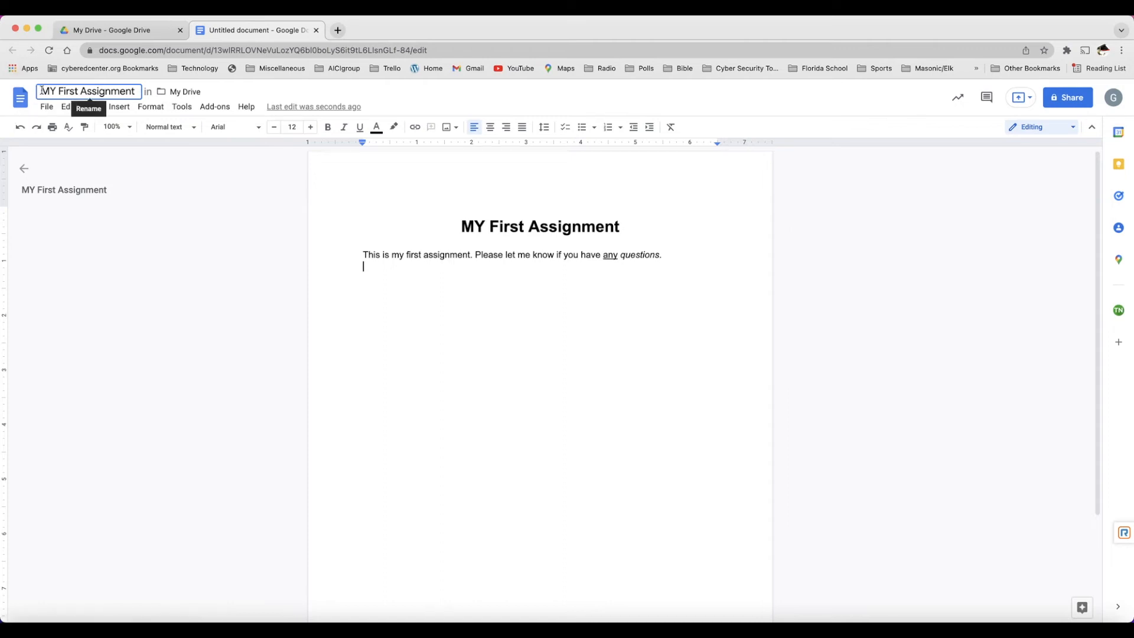
{"action": "left_click_drag", "start_coordinate": [41, 90], "coordinate": [54, 92]}
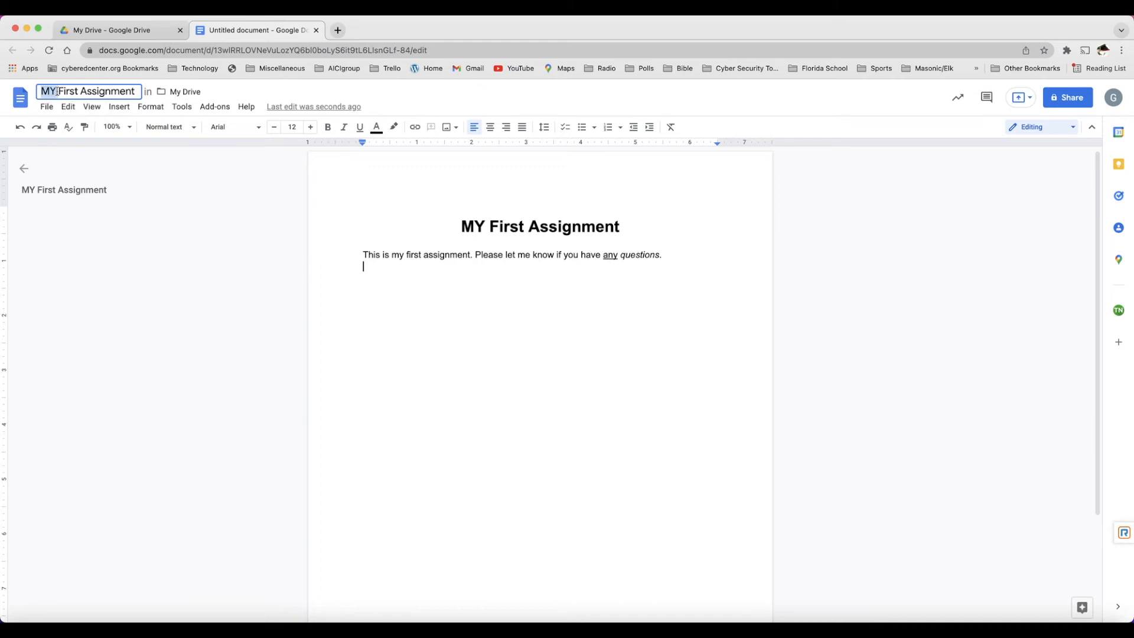
{"action": "key", "text": "BackSpace"}
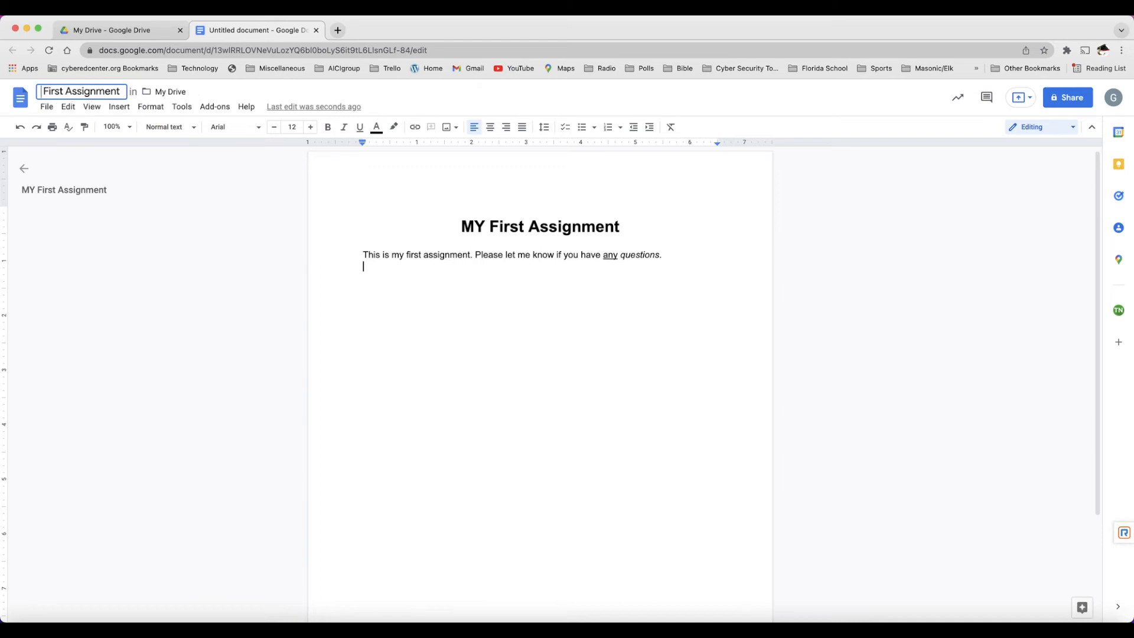
{"action": "key", "text": "Return"}
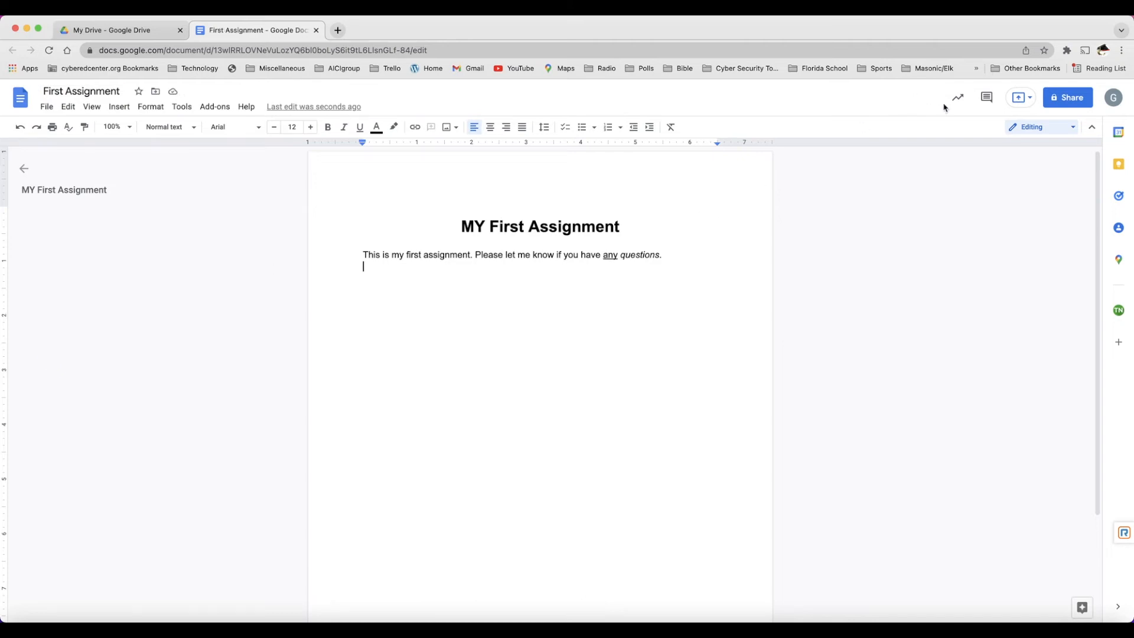
Share the document with the suggested contact as Editor, notifying them with the message "This is my first assignment.".
{"action": "left_click", "coordinate": [1067, 100]}
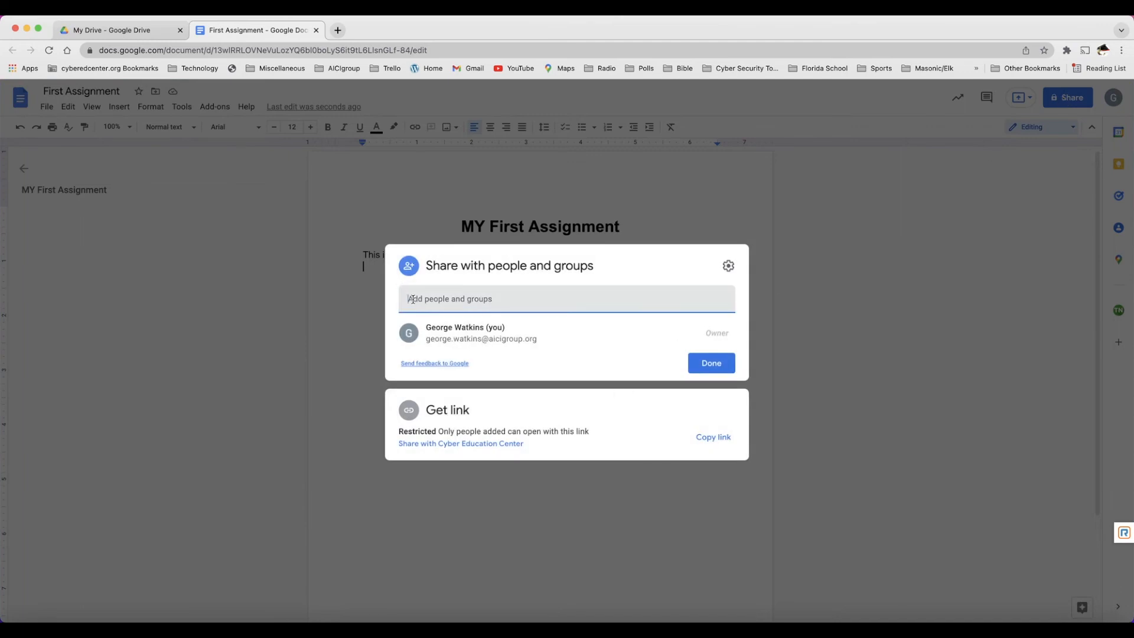
{"action": "left_click", "coordinate": [412, 299]}
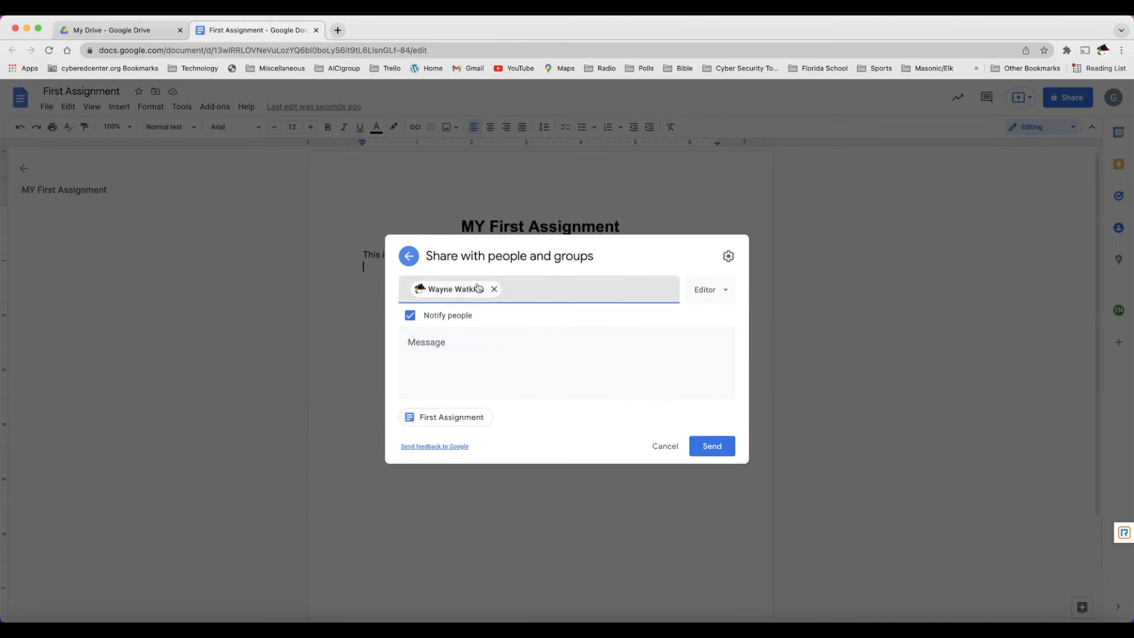
{"action": "left_click", "coordinate": [425, 357]}
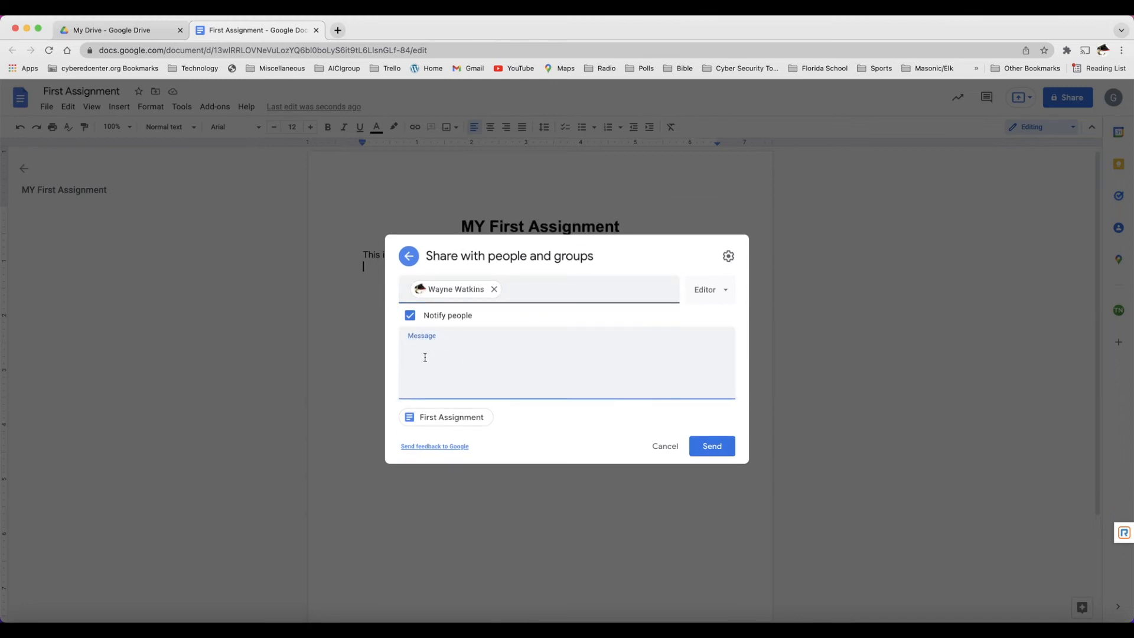
{"action": "type", "text": "This is my first assignment."}
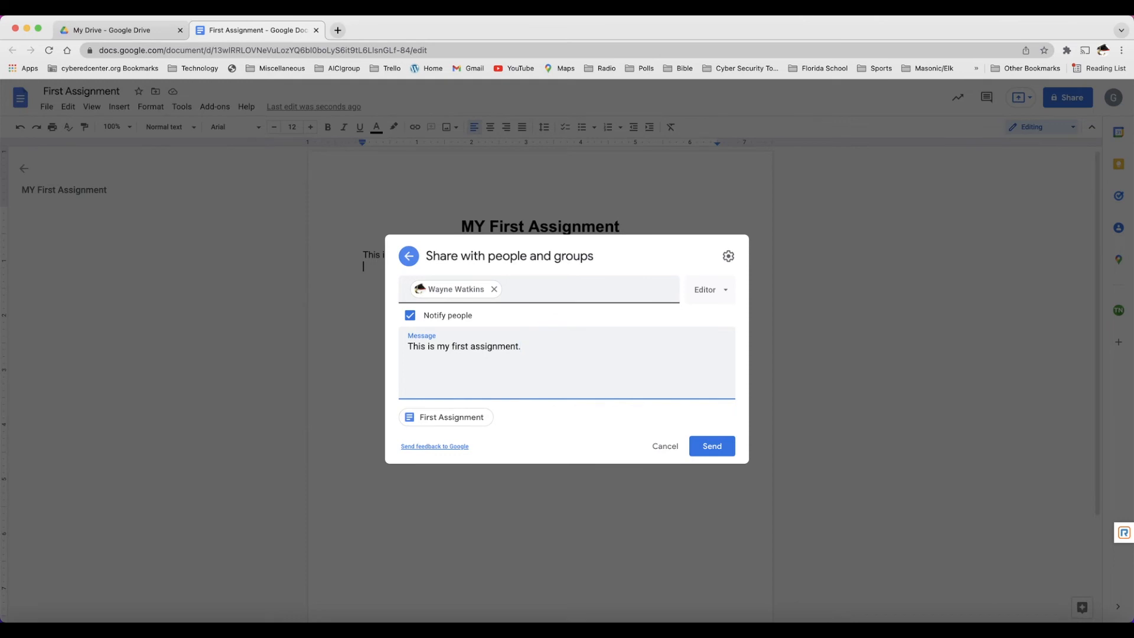
{"action": "left_click", "coordinate": [715, 452]}
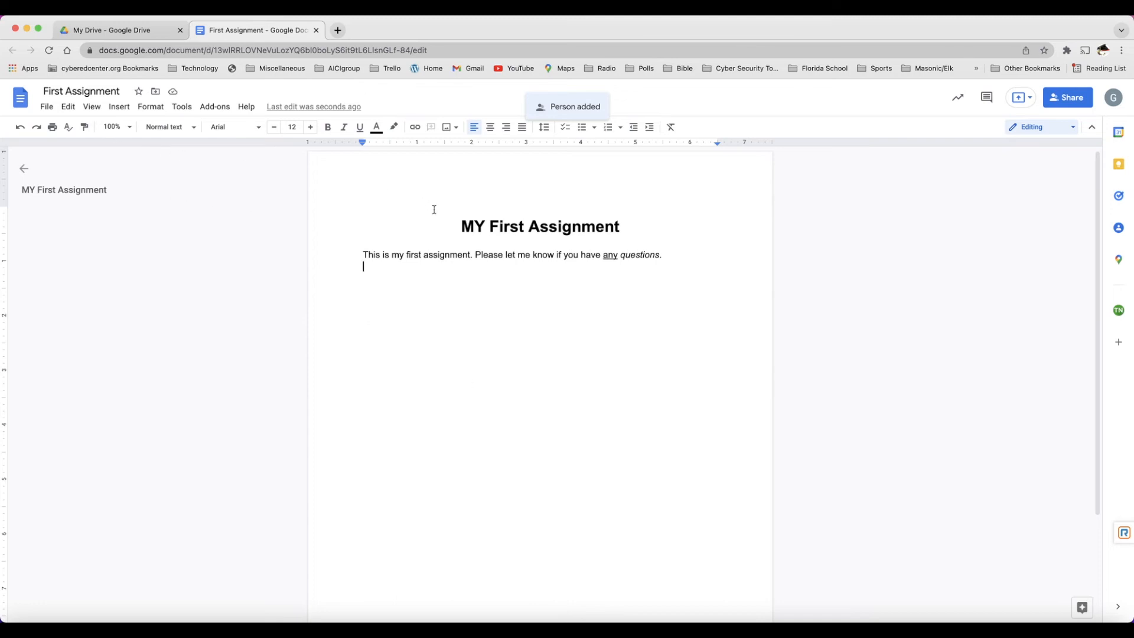
Return to My Drive, reopen the new document from the files there, and close the duplicate document tab.
{"action": "mouse_move", "coordinate": [61, 195]}
{"action": "left_click", "coordinate": [118, 30]}
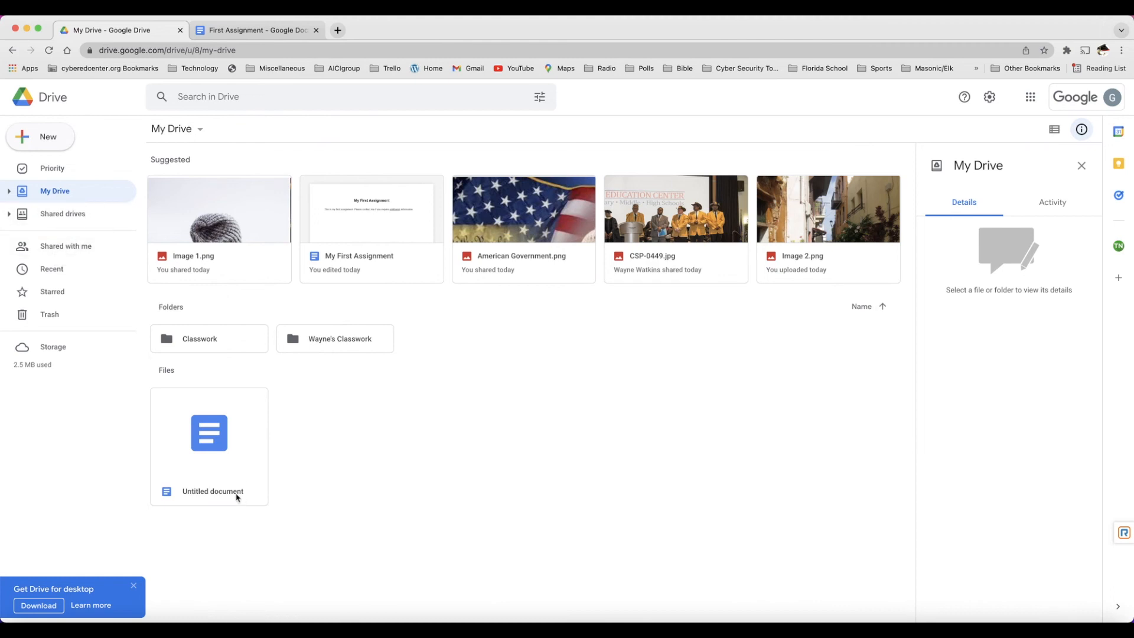
{"action": "double_click", "coordinate": [218, 492]}
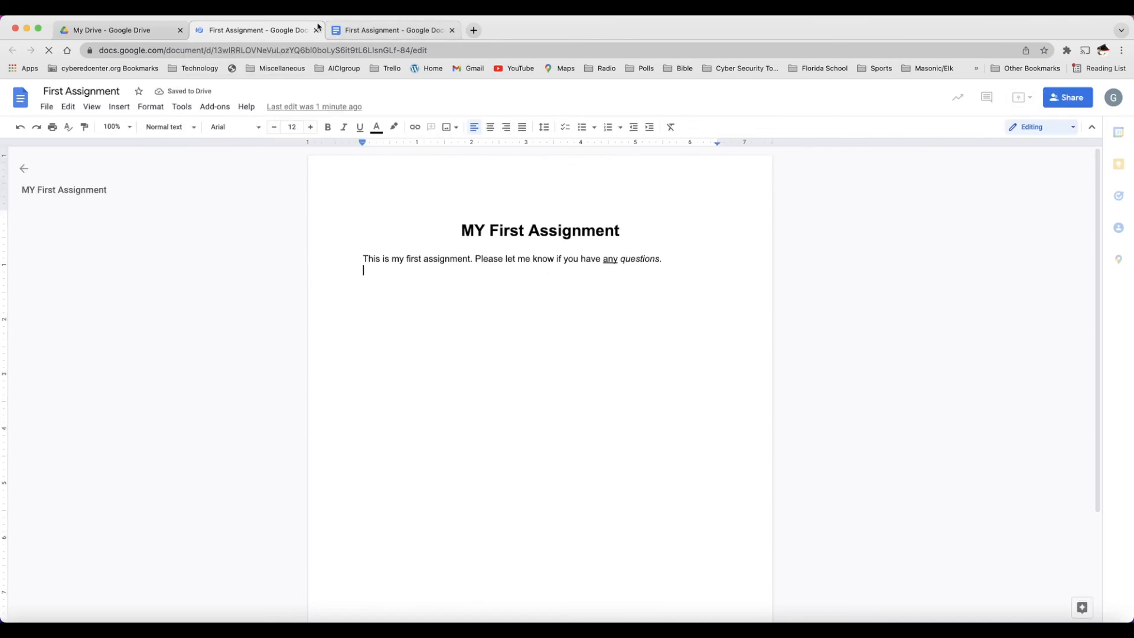
{"action": "left_click", "coordinate": [316, 30]}
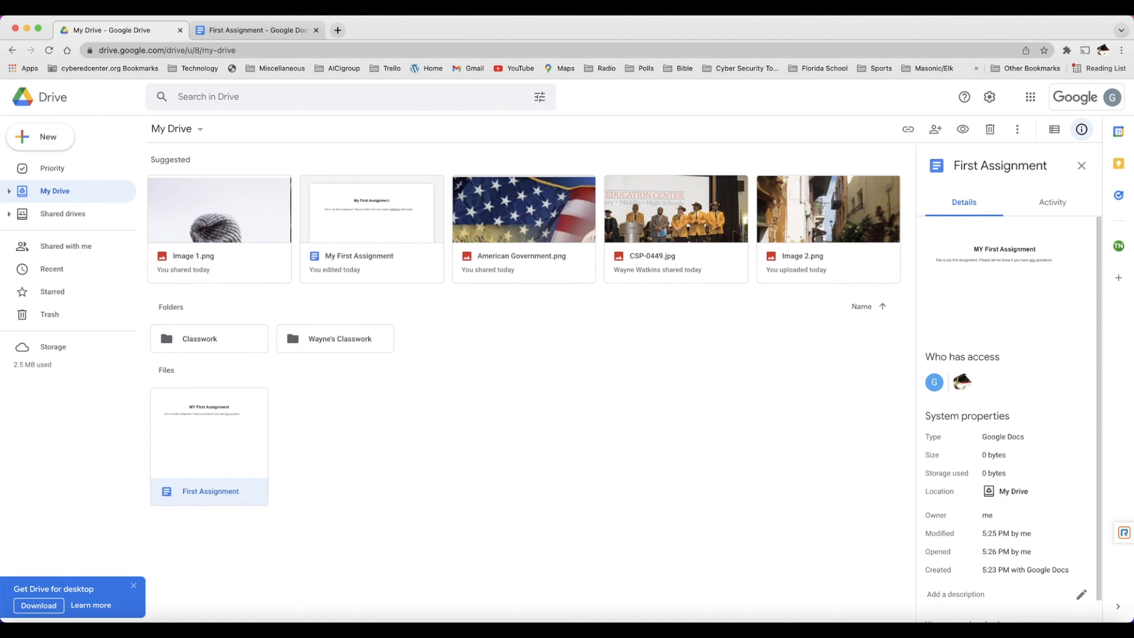
{"action": "left_click", "coordinate": [788, 15]}
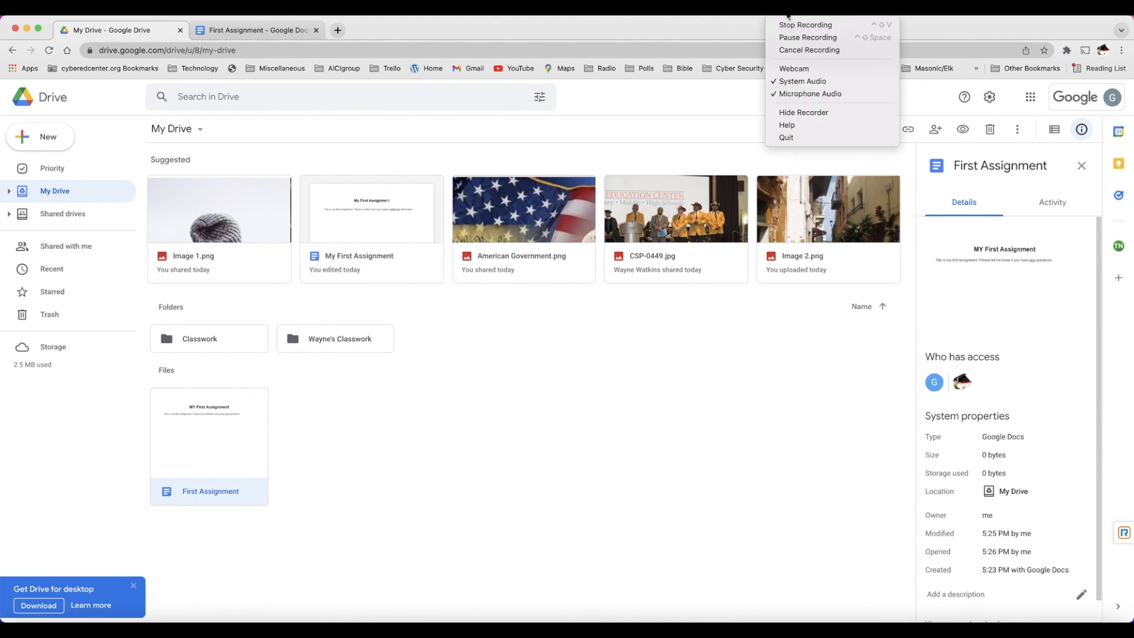
{"action": "left_click", "coordinate": [789, 25]}
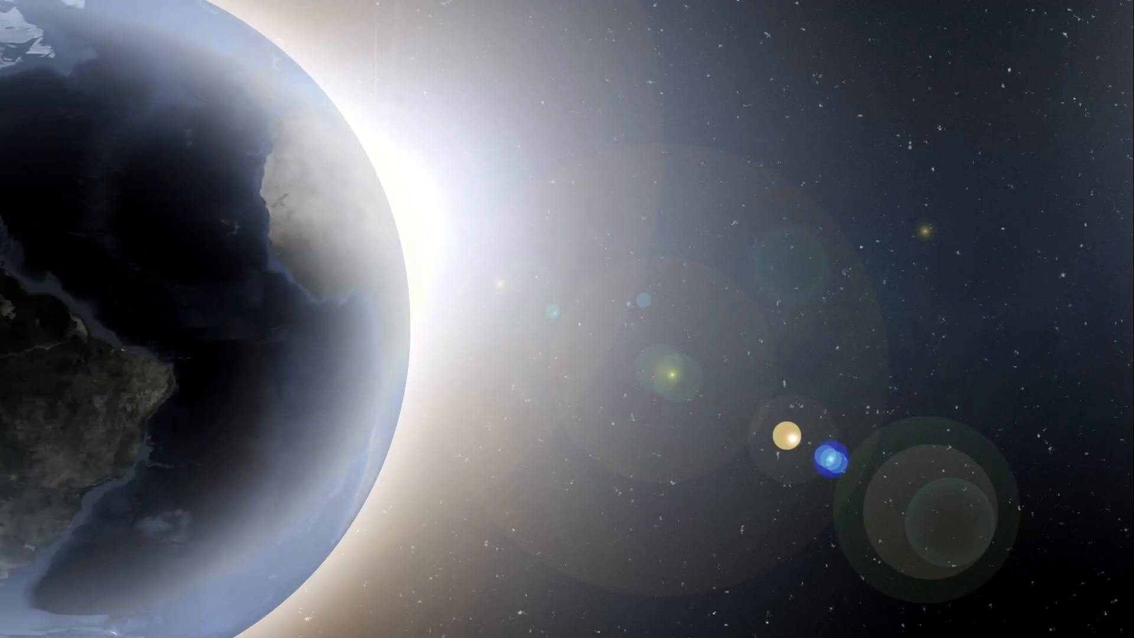